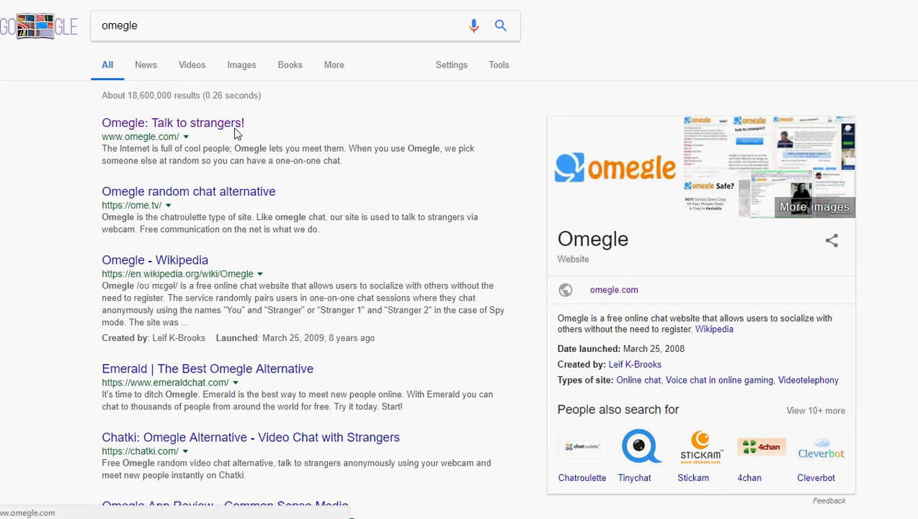
Open the 'Omegle: Talk to strangers!' result and highlight the red ban notice text
left_click(207, 124)
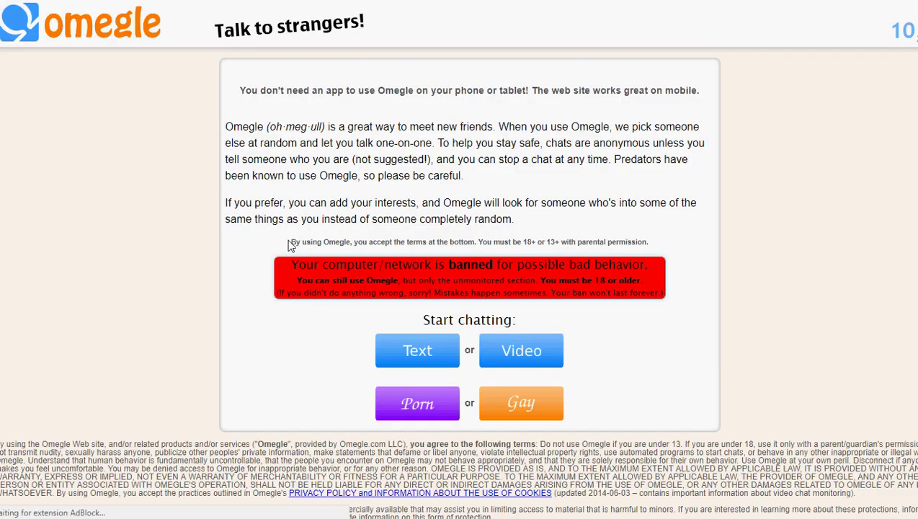
left_click_drag(290, 261, 664, 300)
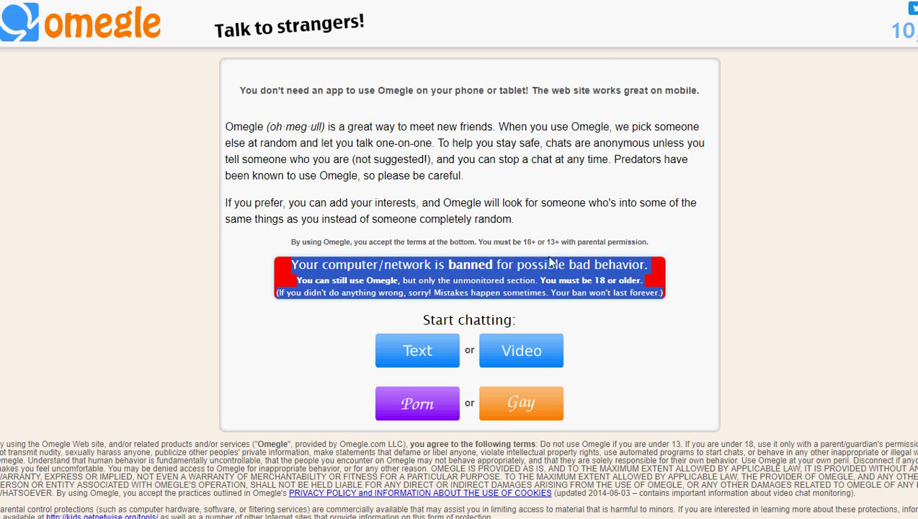
left_click(185, 238)
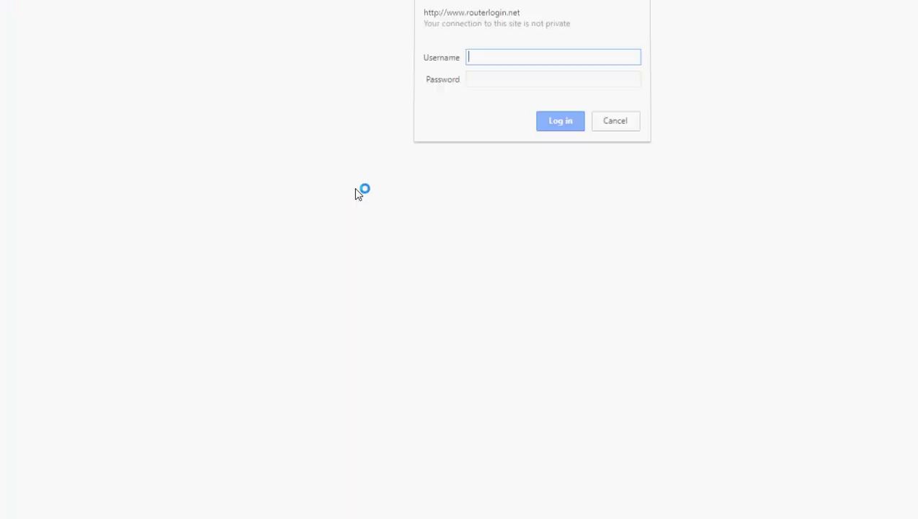
Log in to NETGEAR genie with the router username and password, then go to Internet settings
type("admin")
key("Tab")
type("password")
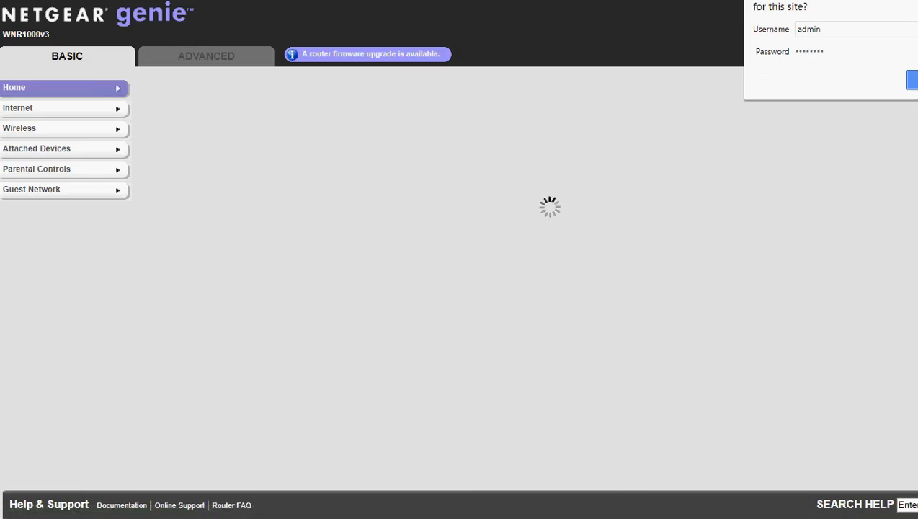
left_click(912, 81)
left_click(52, 108)
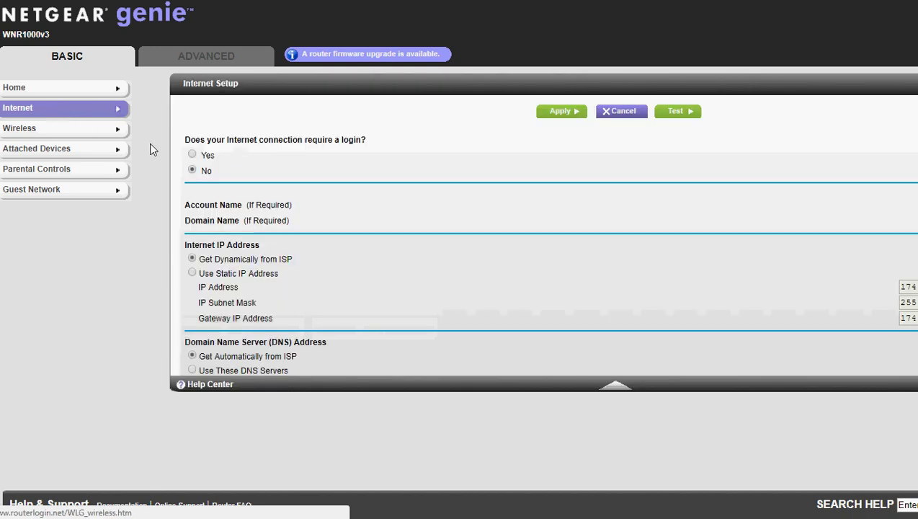
Scroll the Internet Setup form down to the Router MAC Address section
scroll(544, 288, "down", 2)
scroll(909, 372, "down", 1)
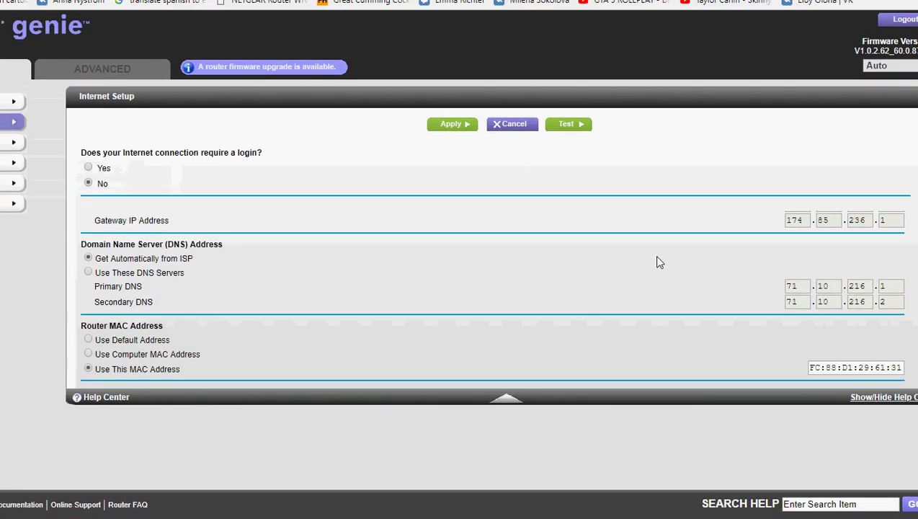
Try editing the MAC address, then reload Internet Setup to discard the mistaken edit
triple_click(861, 367)
left_click_drag(860, 367, 866, 367)
type("9")
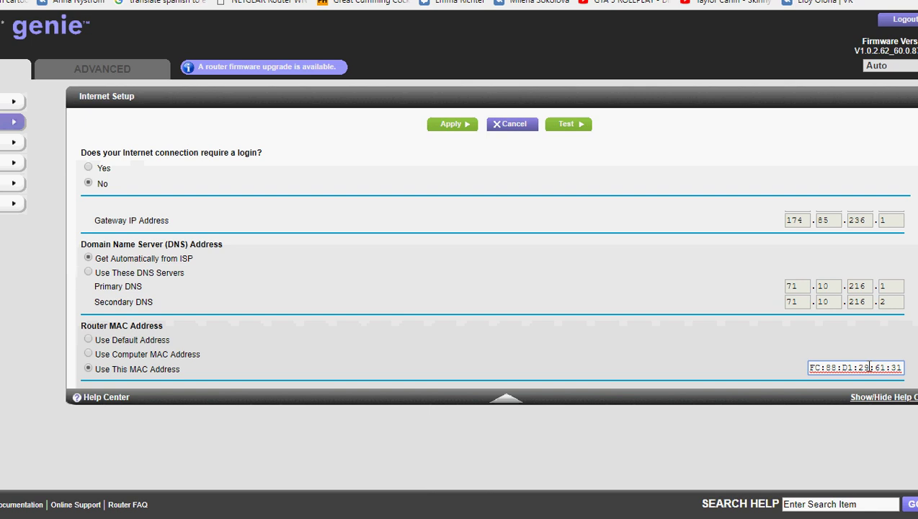
key("Delete")
key("Delete")
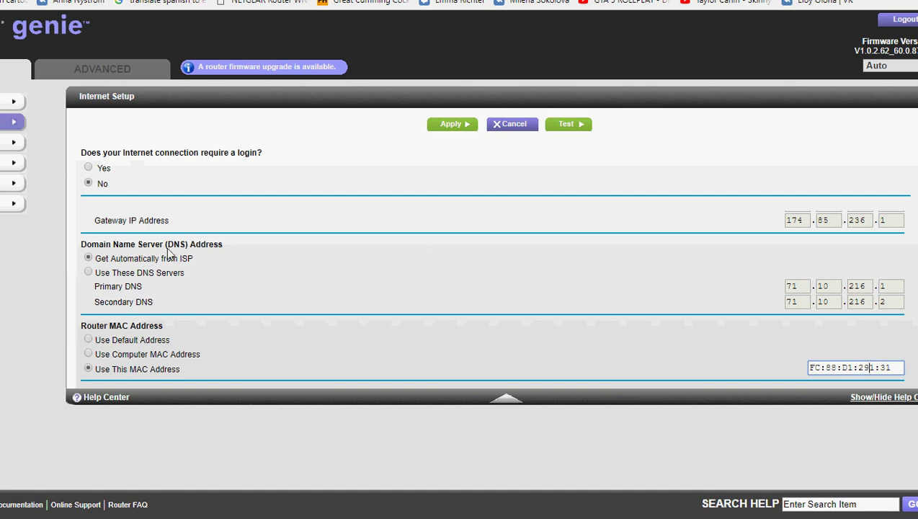
left_click(16, 123)
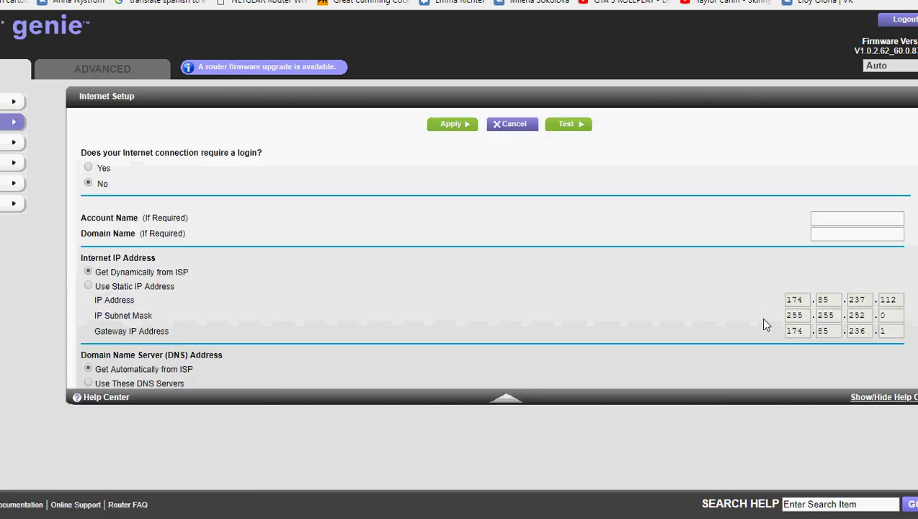
Replace octet 29 with 30 to make the MAC FC:88:D1:30:61:31, then apply
scroll(491, 288, "down", 3)
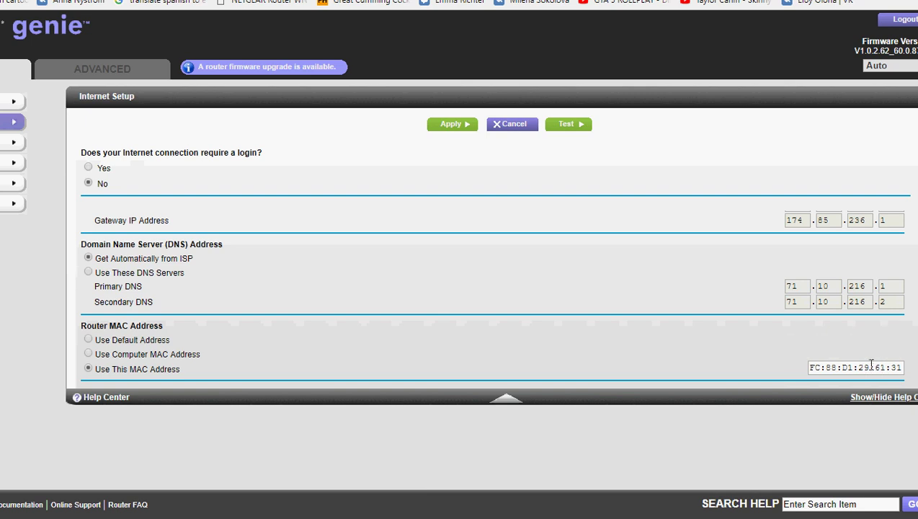
left_click(871, 368)
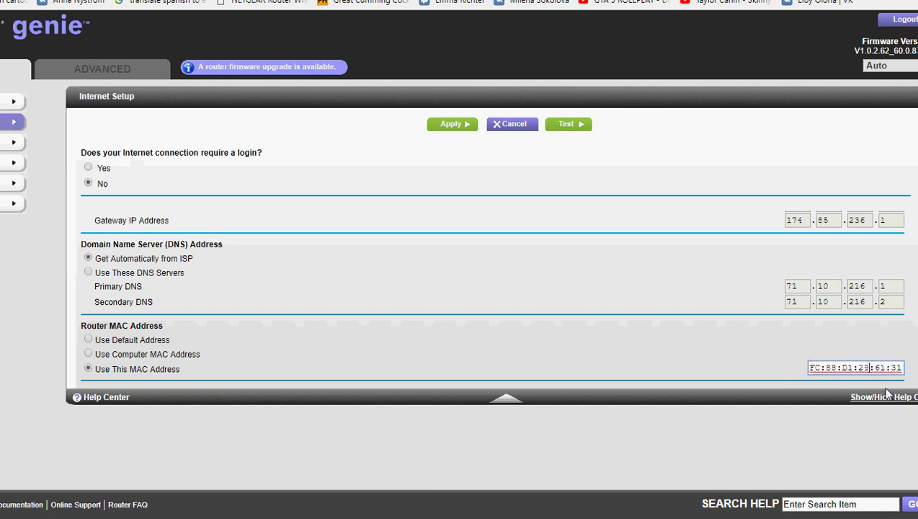
key("BackSpace")
key("BackSpace")
type("30")
left_click(462, 124)
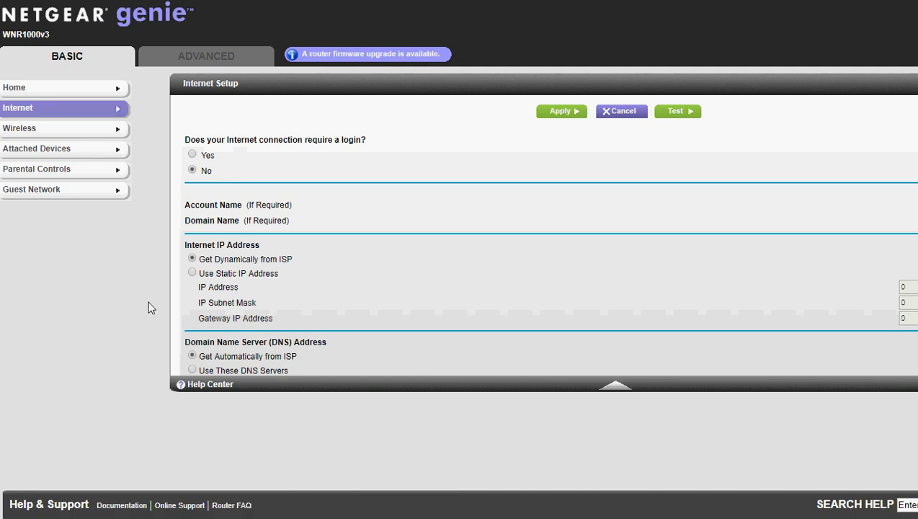
Reboot the router from Advanced > Administration and bring up Task Manager during the restart
left_click(168, 58)
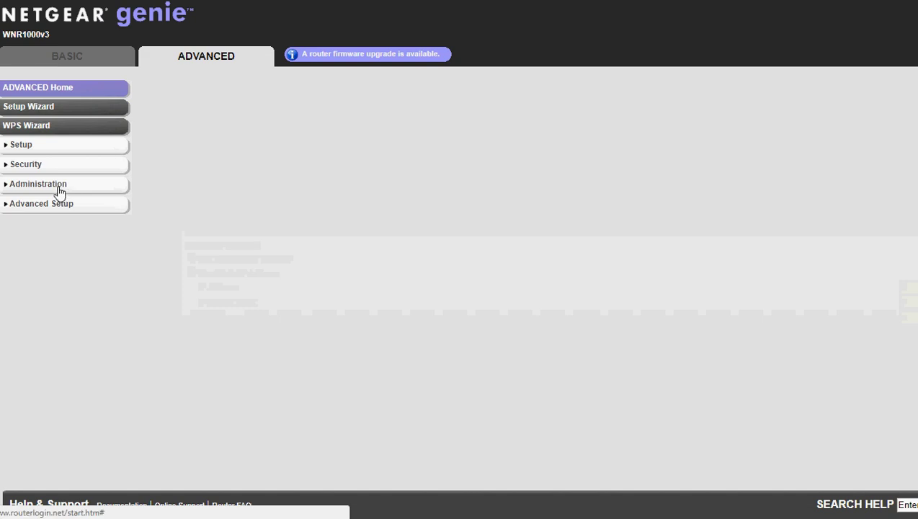
left_click(59, 189)
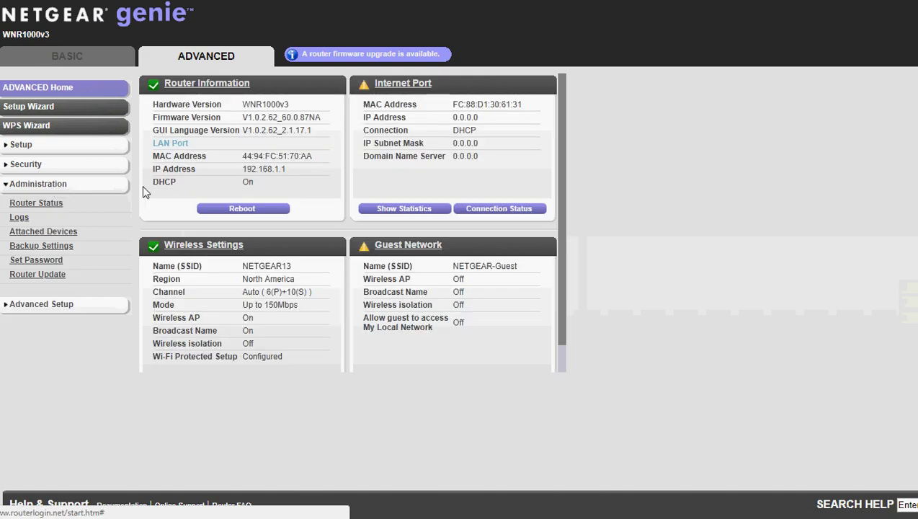
left_click(245, 210)
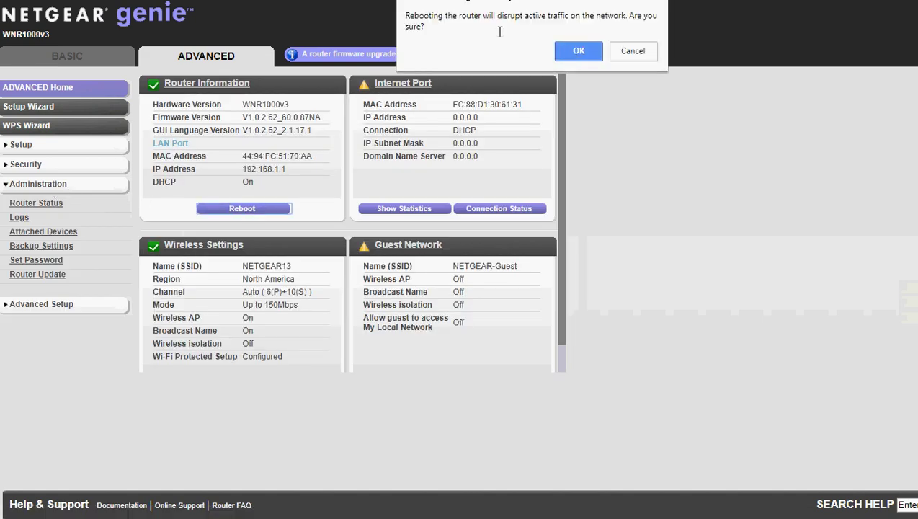
left_click(579, 52)
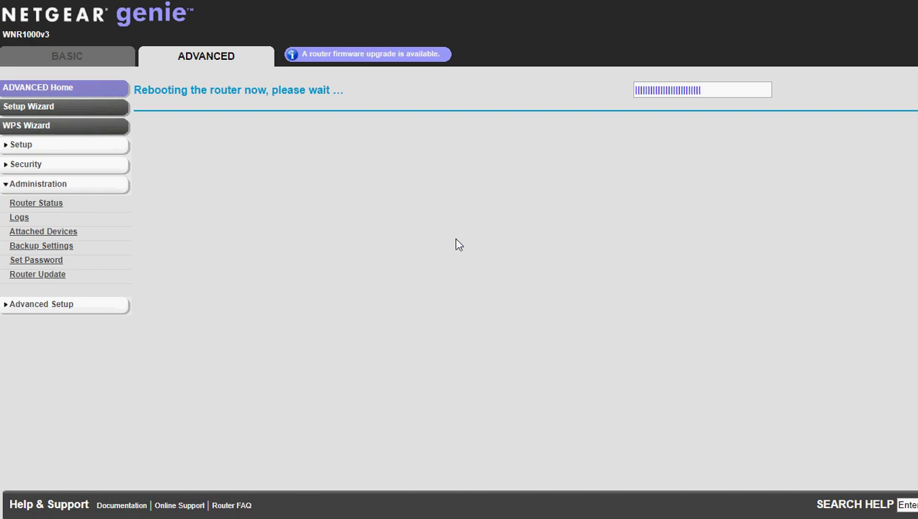
key("ctrl+shift+Escape")
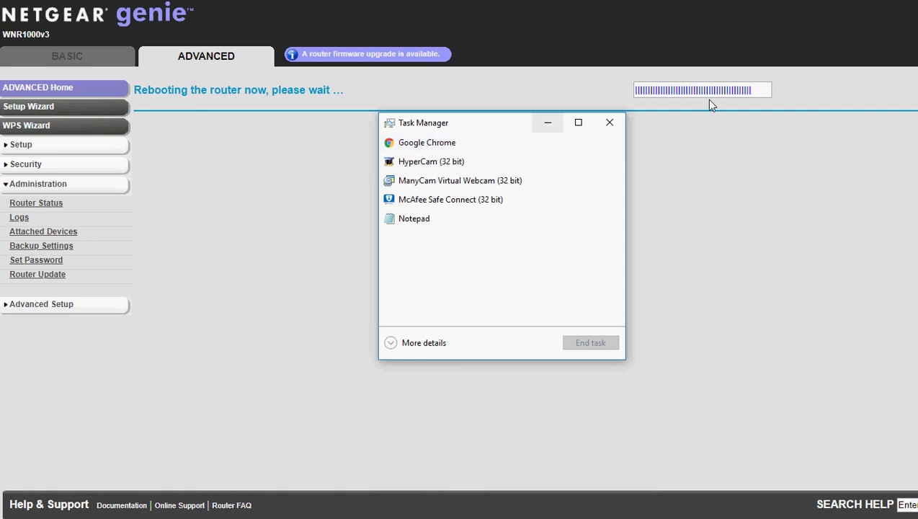
Force-close Google Chrome via End task and minimize Task Manager
right_click(413, 147)
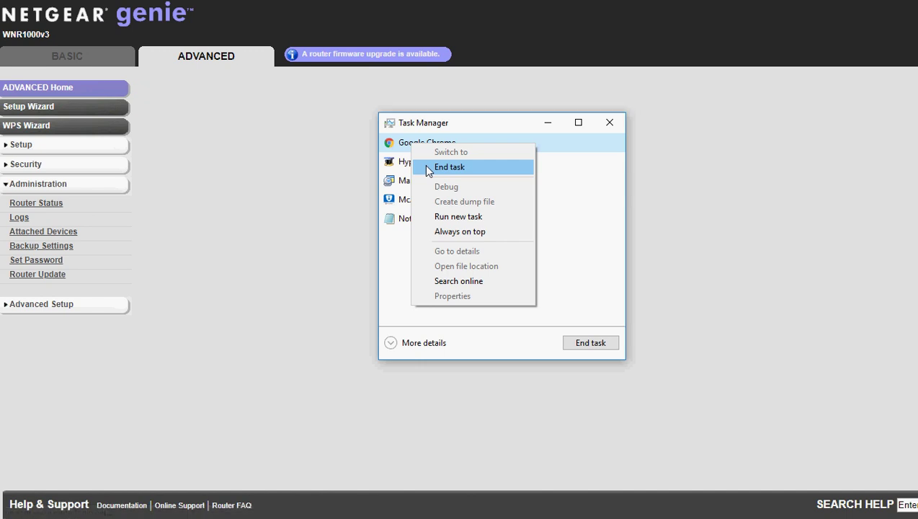
left_click(432, 168)
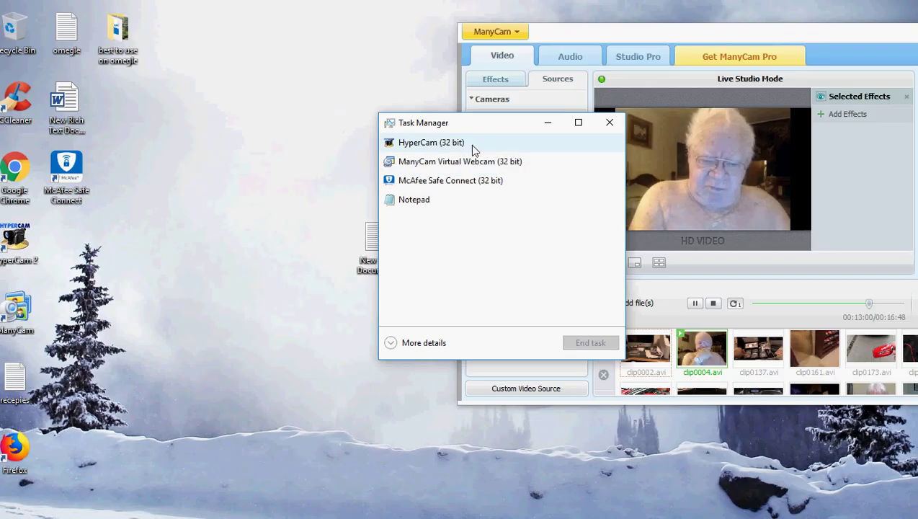
left_click(549, 123)
Stop ManyCam playback, set its source to Blank image, and relaunch Chrome
left_click(712, 303)
left_click(510, 223)
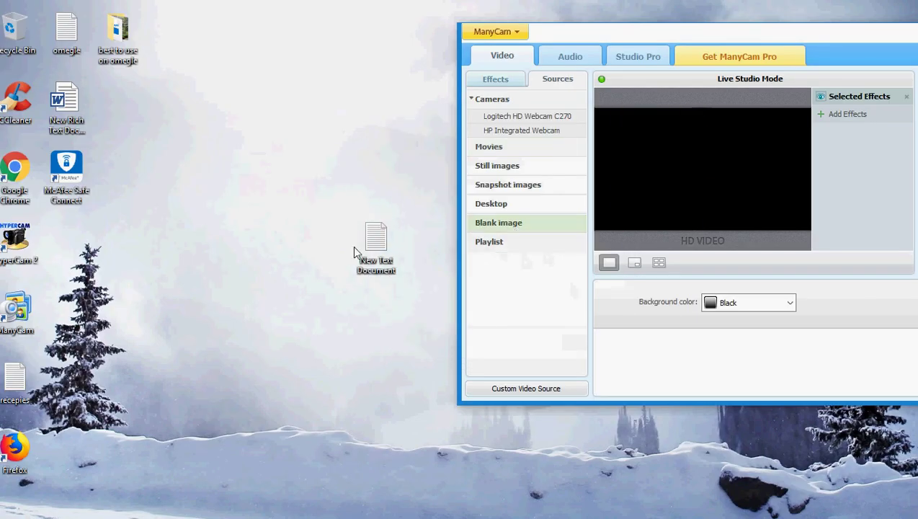
left_click(9, 177)
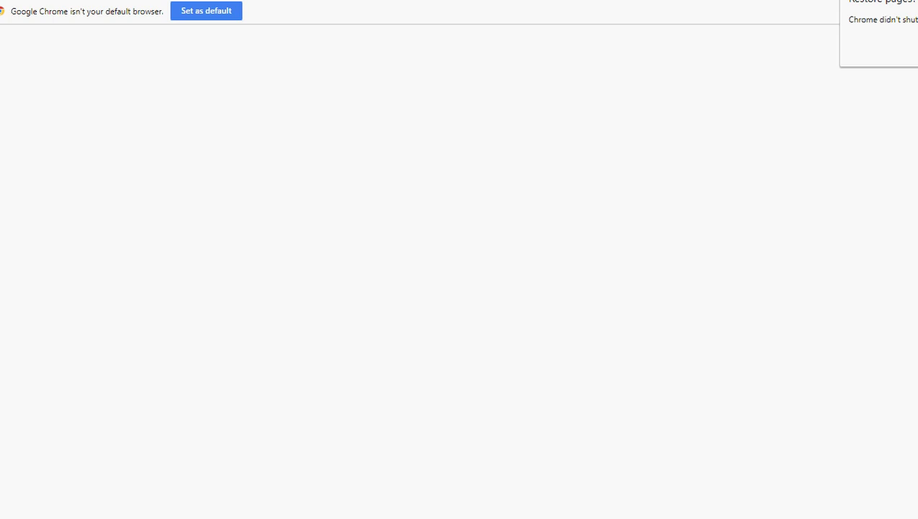
Clear Chrome's browsing data with the time range set to All time
key("alt+f")
mouse_move(910, 165)
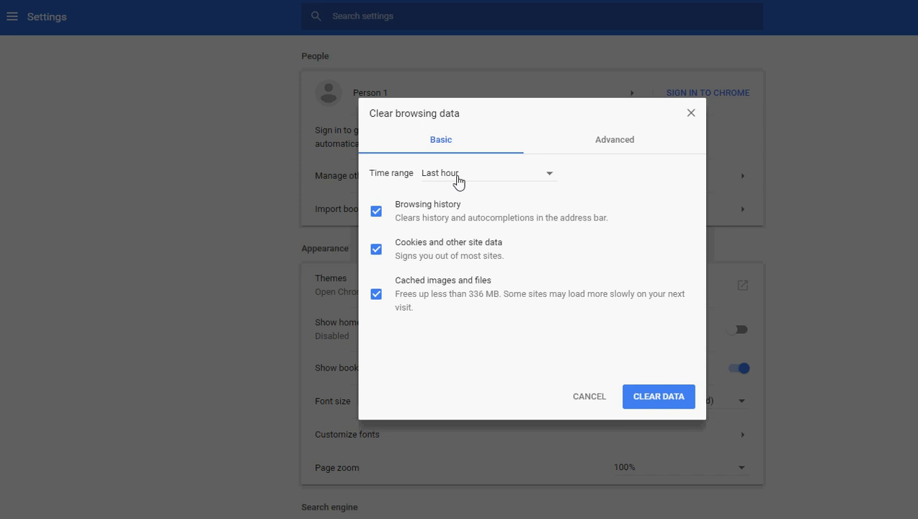
left_click(482, 178)
left_click(440, 232)
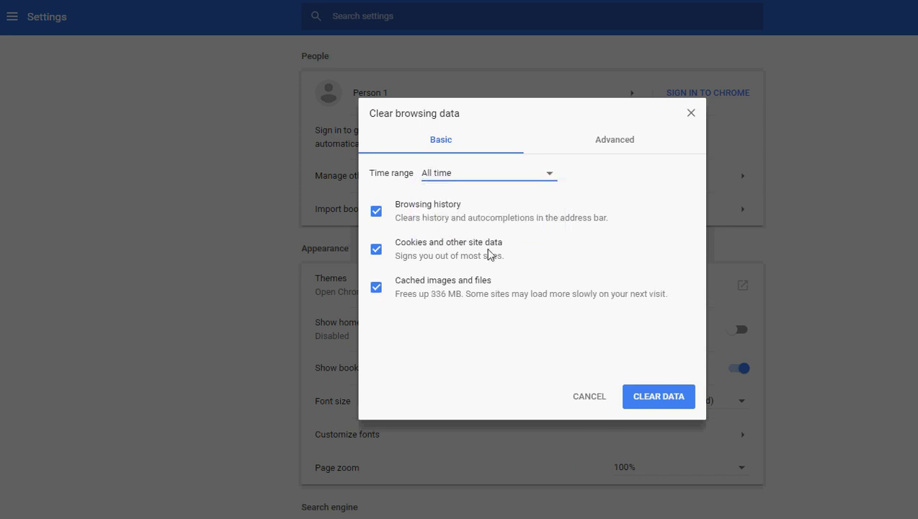
left_click(661, 404)
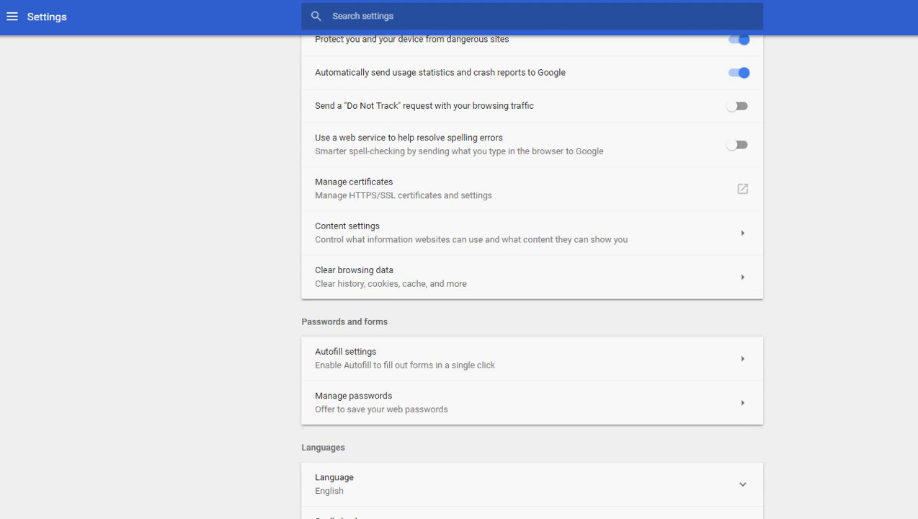
Clear Chrome's browsing data again with the time range set to Last hour
key("alt+f")
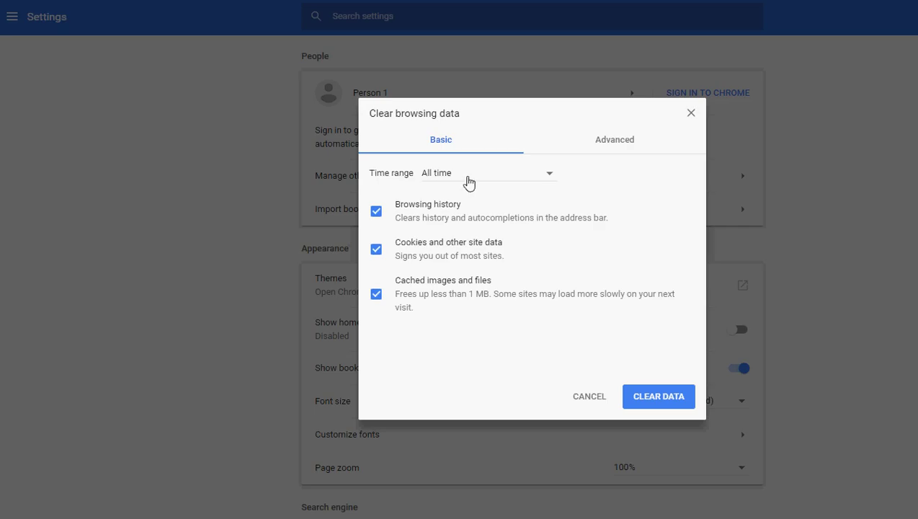
left_click(467, 176)
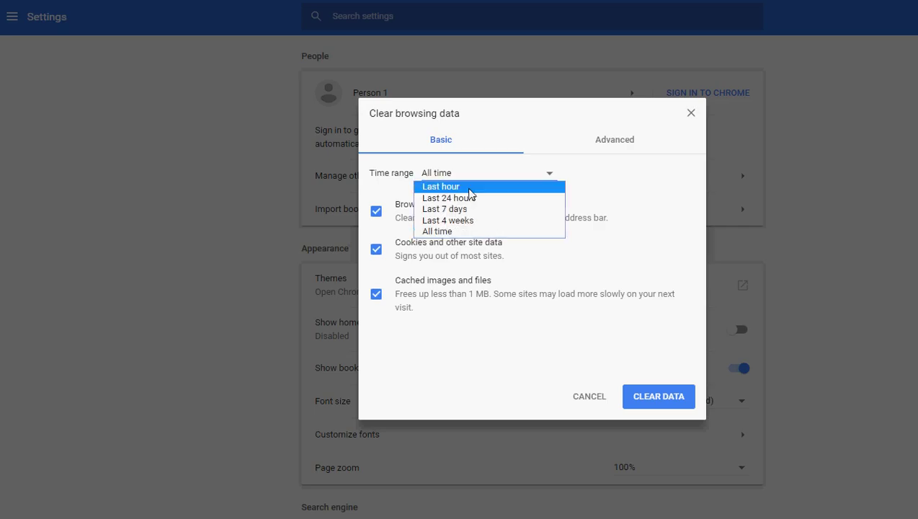
left_click(469, 186)
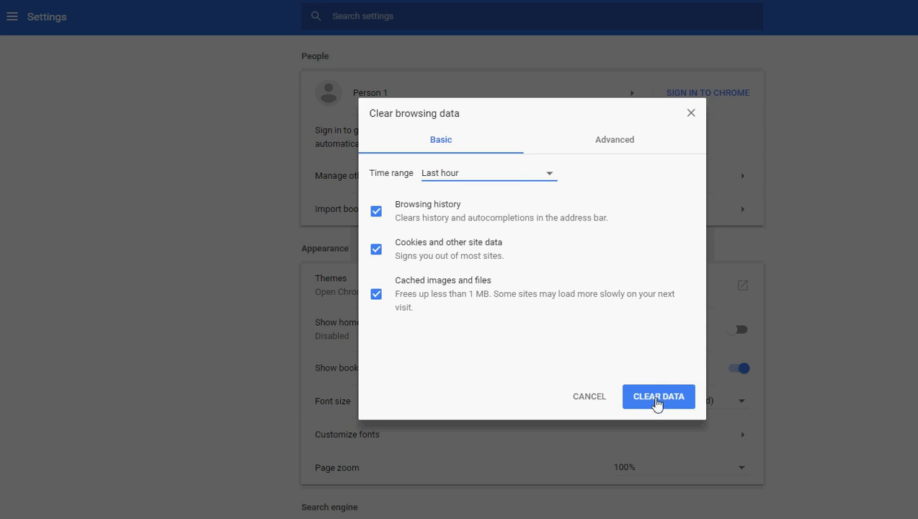
left_click(657, 401)
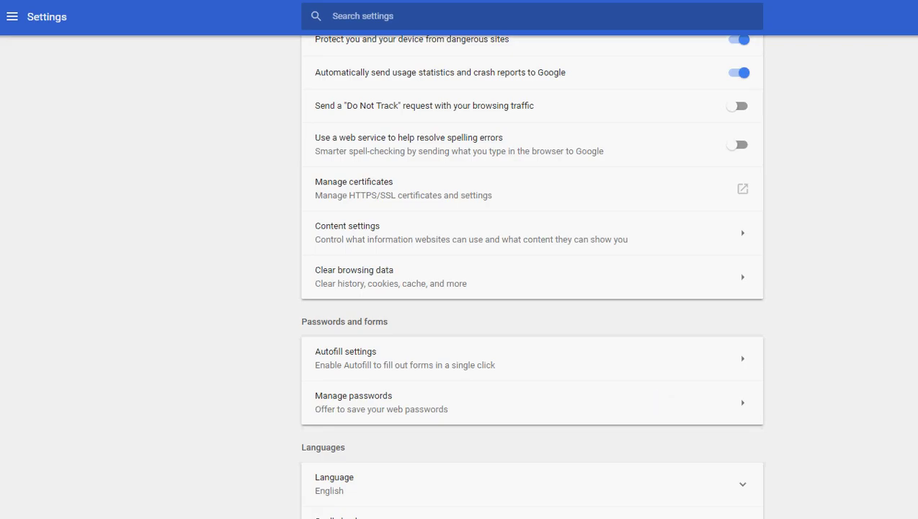
key("alt+f")
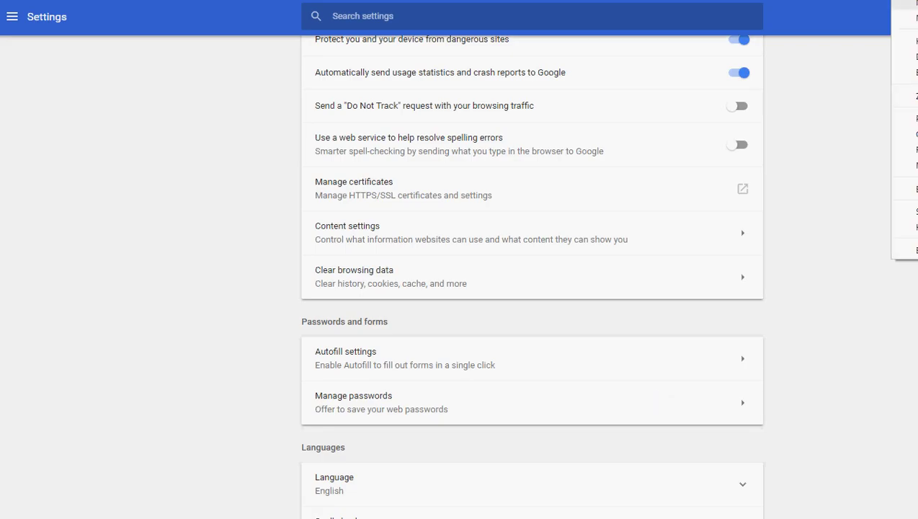
key("Escape")
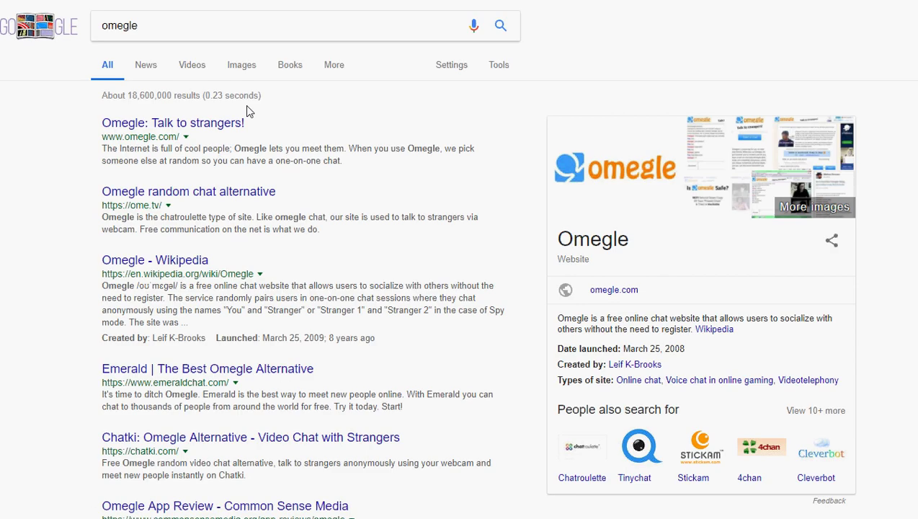
Open the 'Omegle: Talk to strangers!' search result to load the homepage
left_click(213, 126)
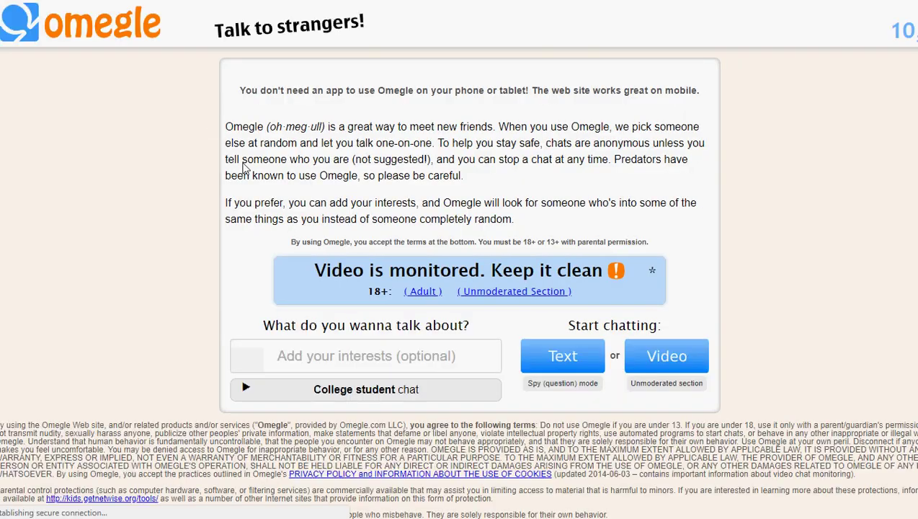